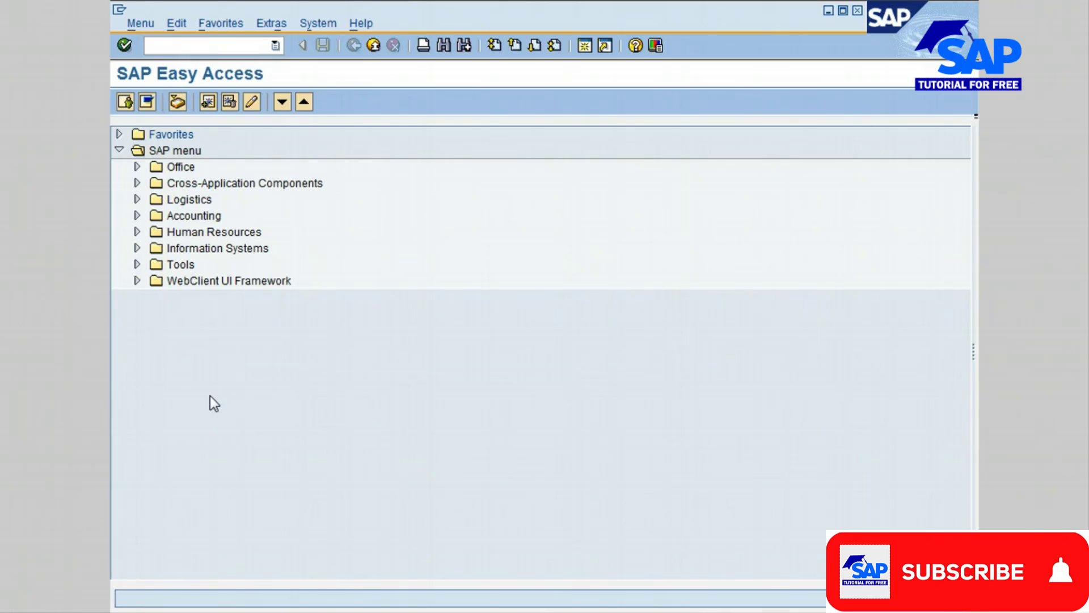
Open the MM50 - Extend Material View(s) transaction from Logistics > Materials Management > Material Master > Other
click(137, 200)
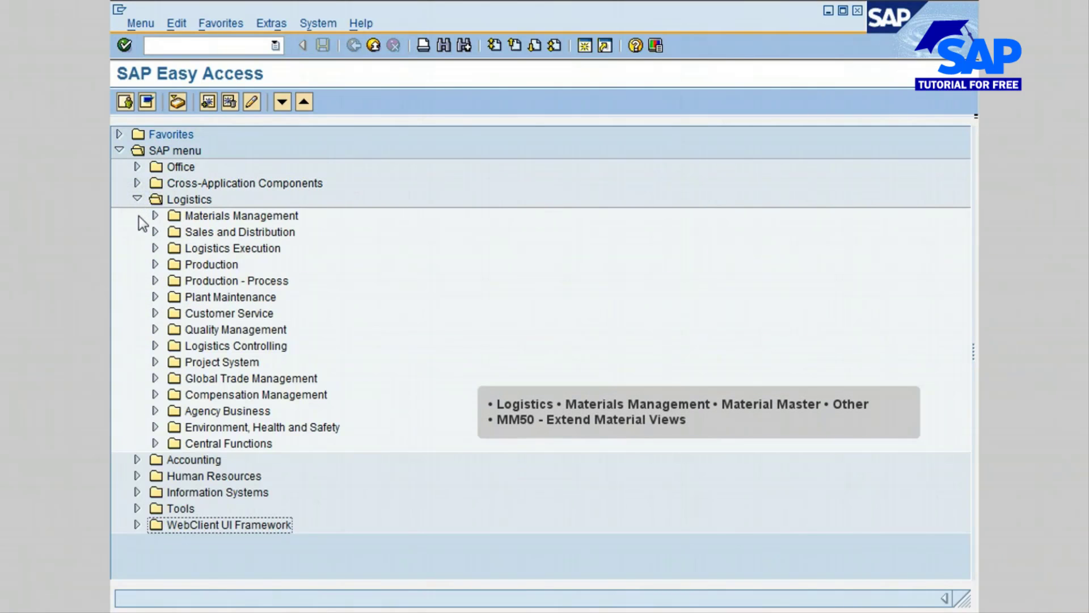
click(155, 216)
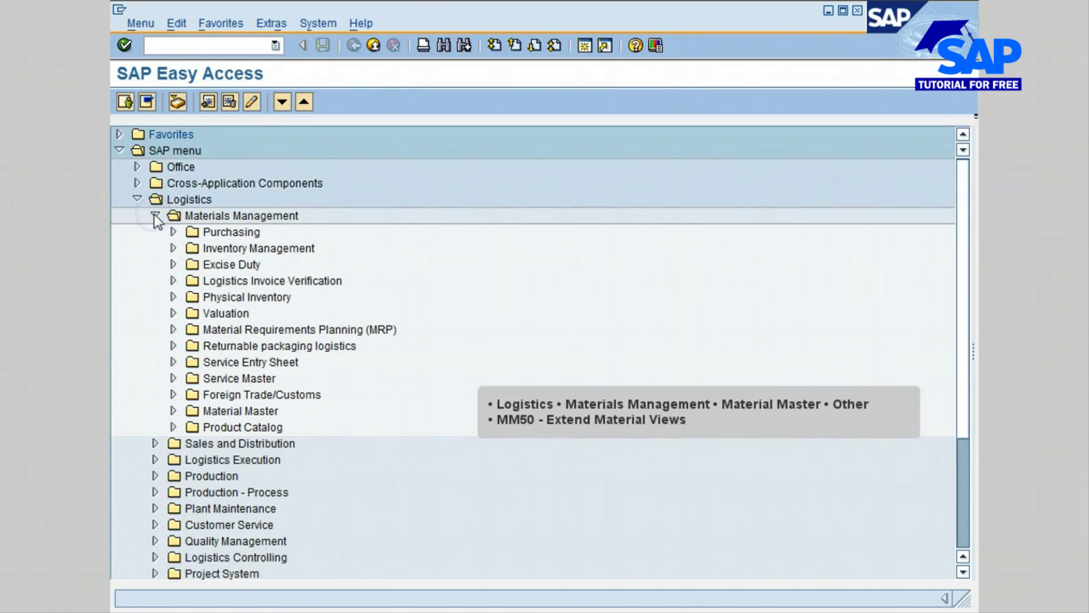
click(174, 410)
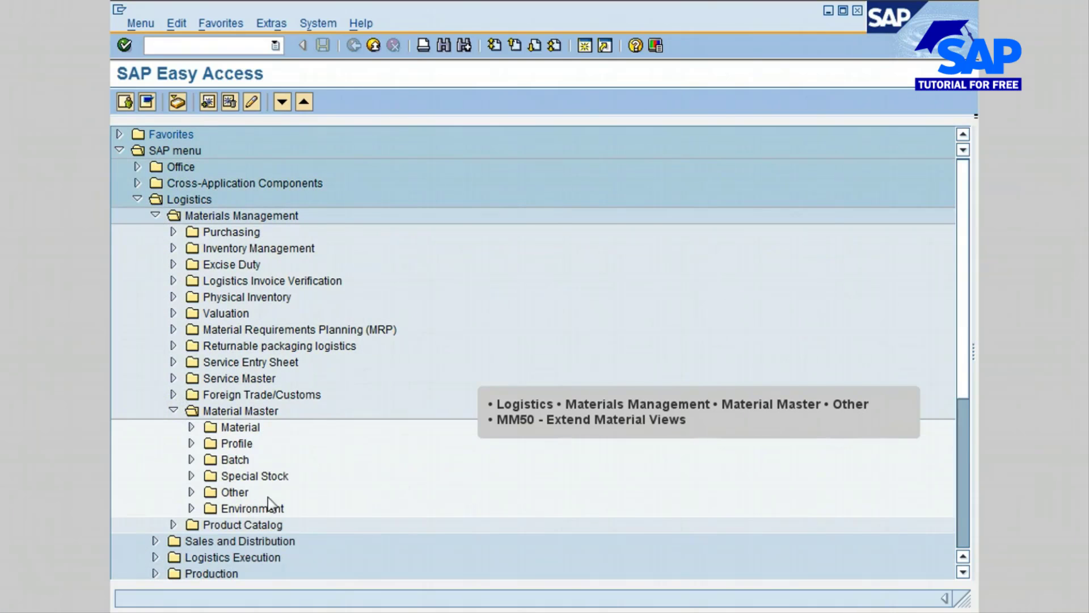
click(191, 491)
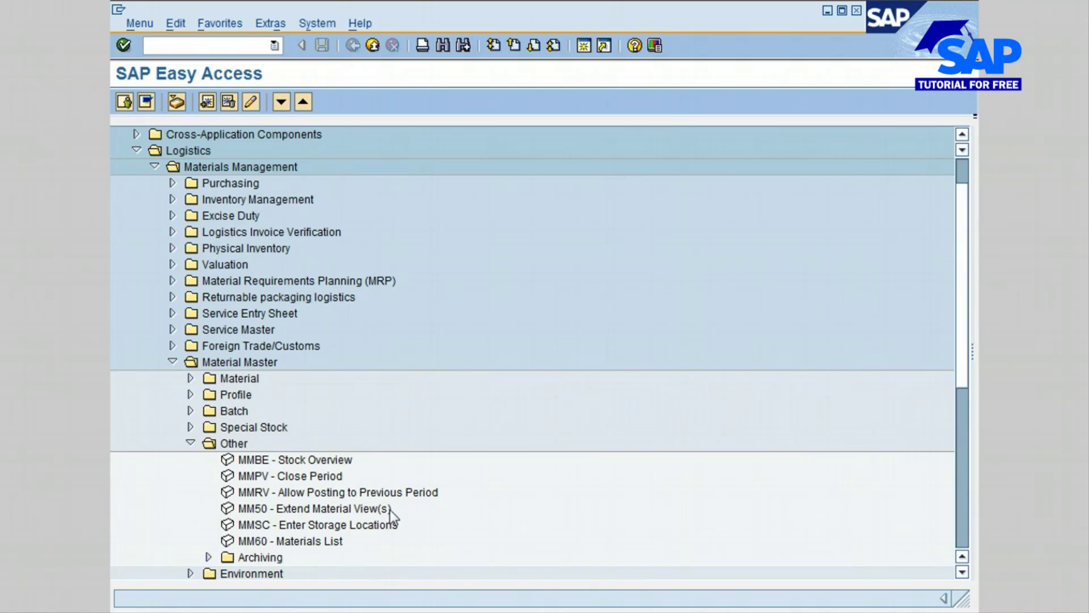
double_click(322, 507)
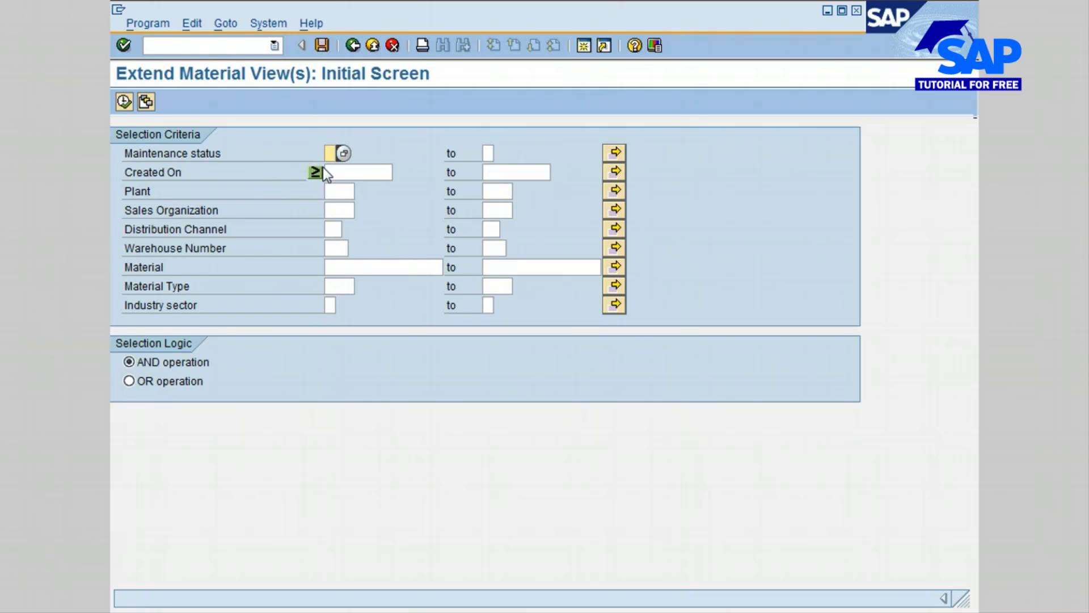
Set the maintenance status criterion to E (Purchasing), picking it from the possible entries
click(343, 152)
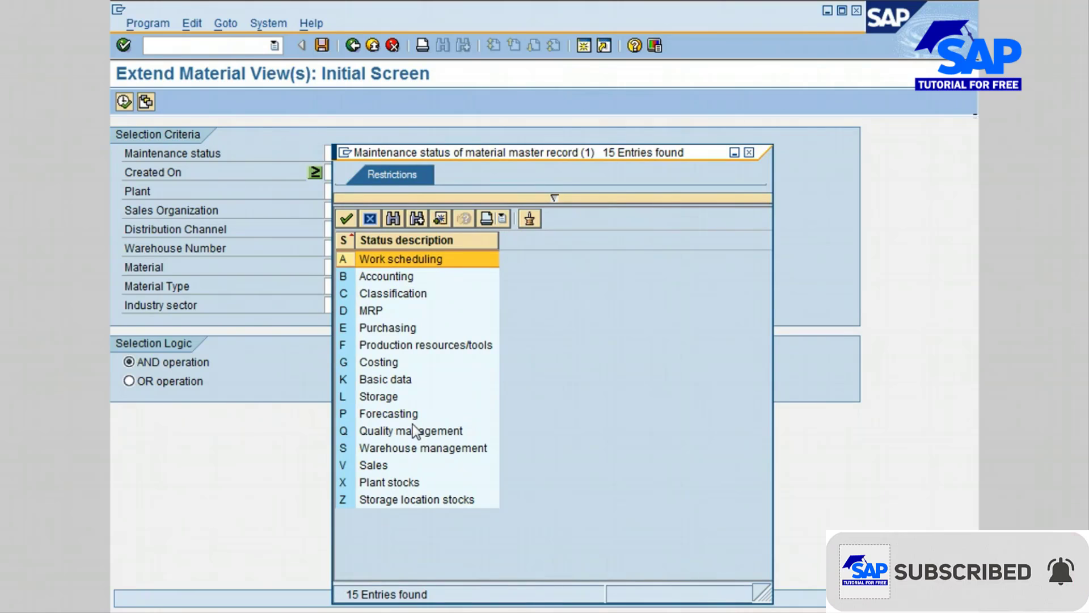
click(366, 328)
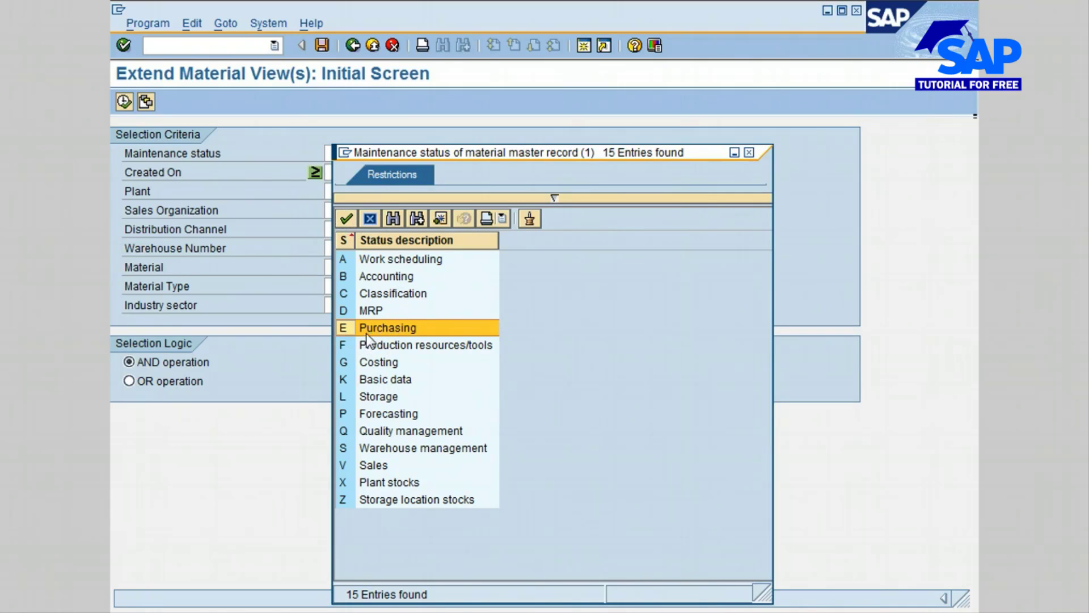
click(347, 219)
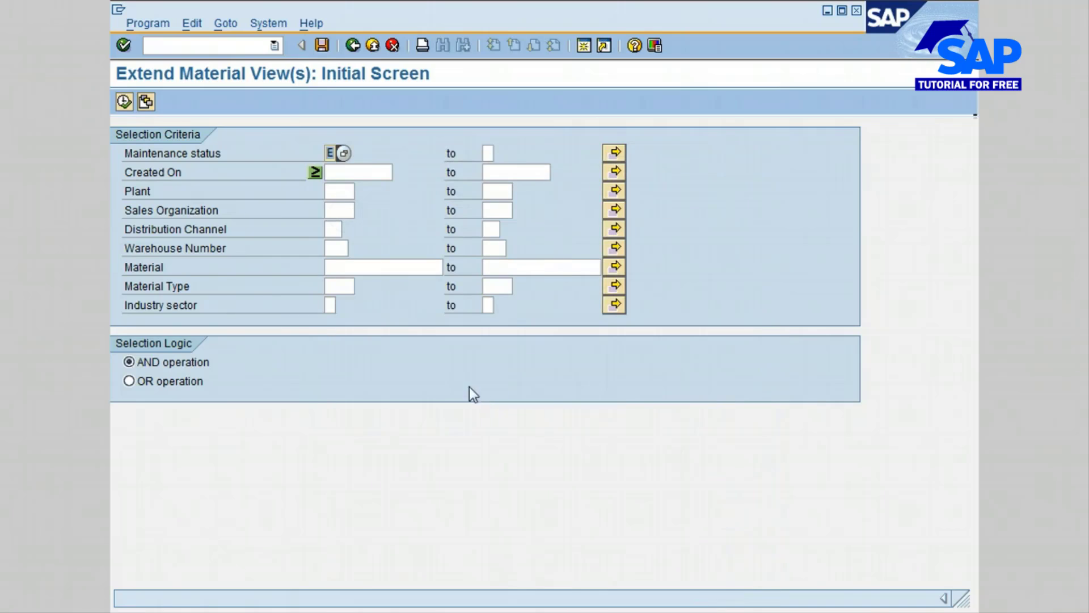
Set the starting creation date to 01.01.2005 and the plant to 3000 in the selection criteria
click(347, 172)
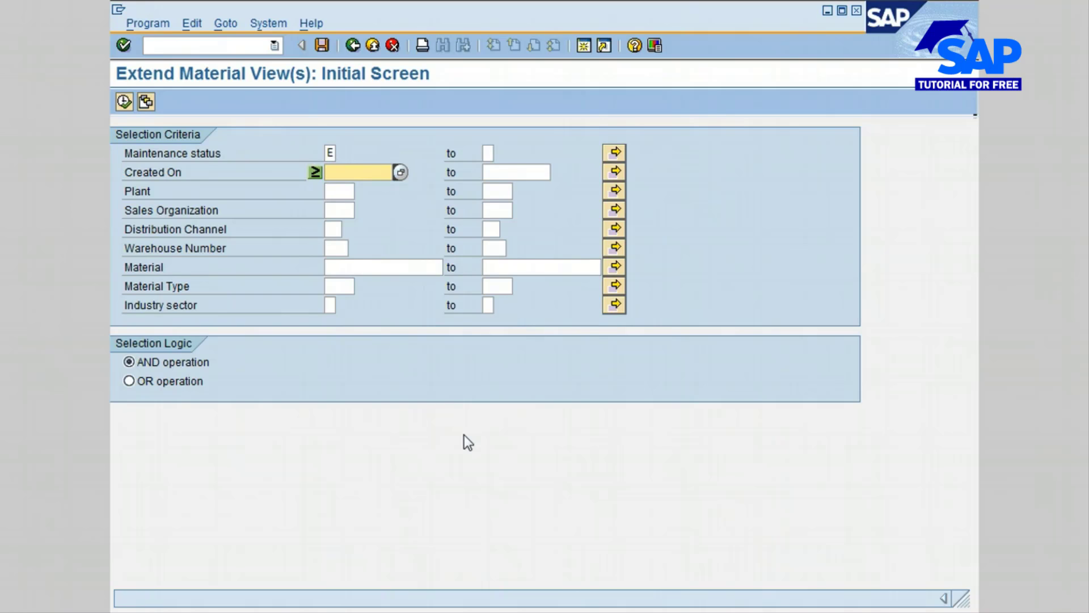
text(01.)
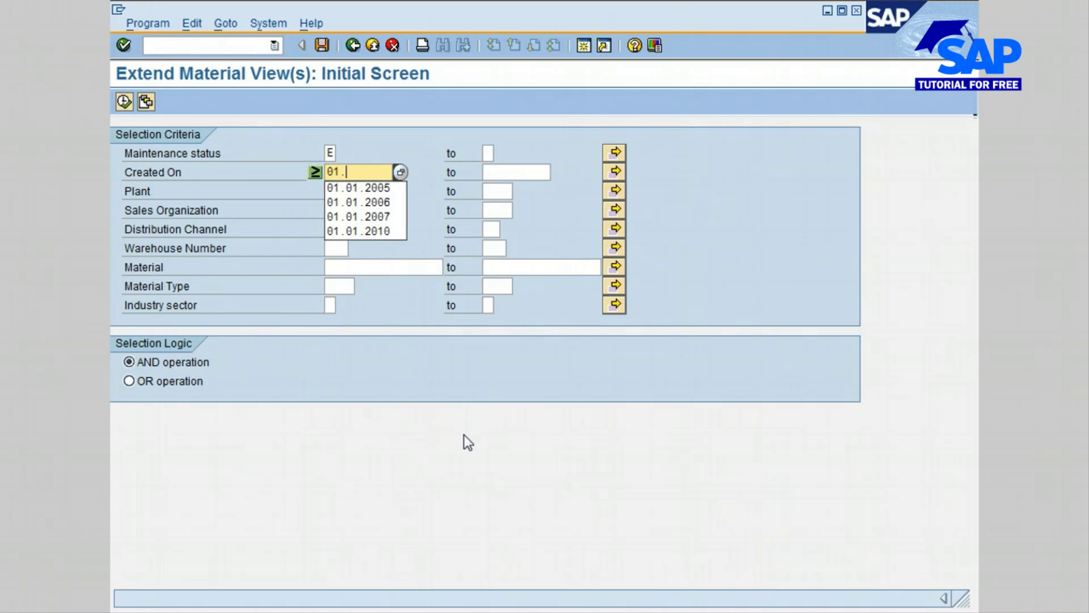
text(01.2005)
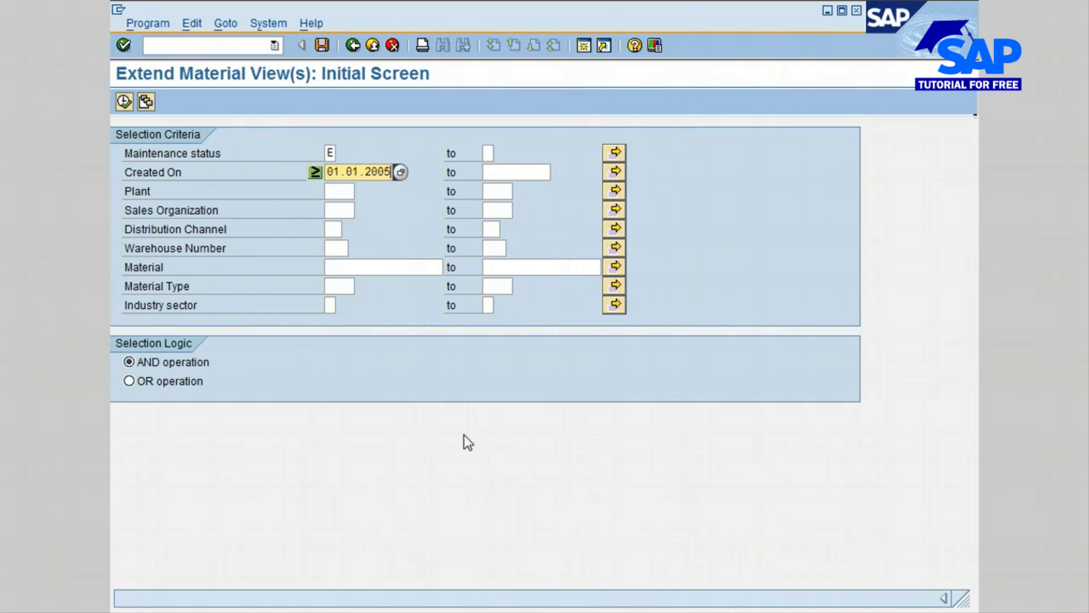
click(340, 191)
text(3000)
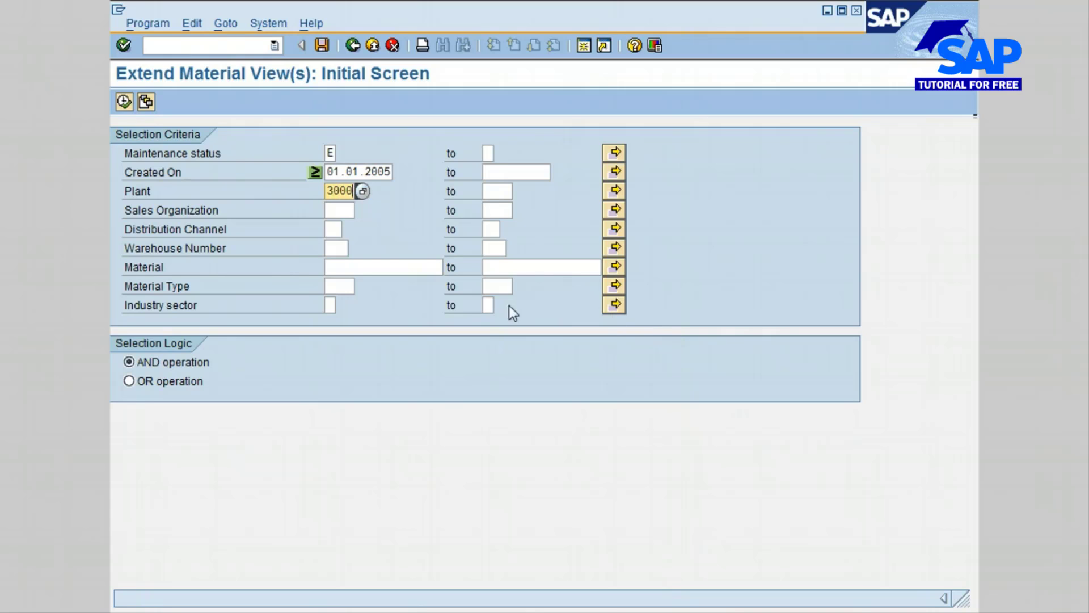
Restrict the material type to HALB (Semi-finished product) and execute the selection
click(337, 286)
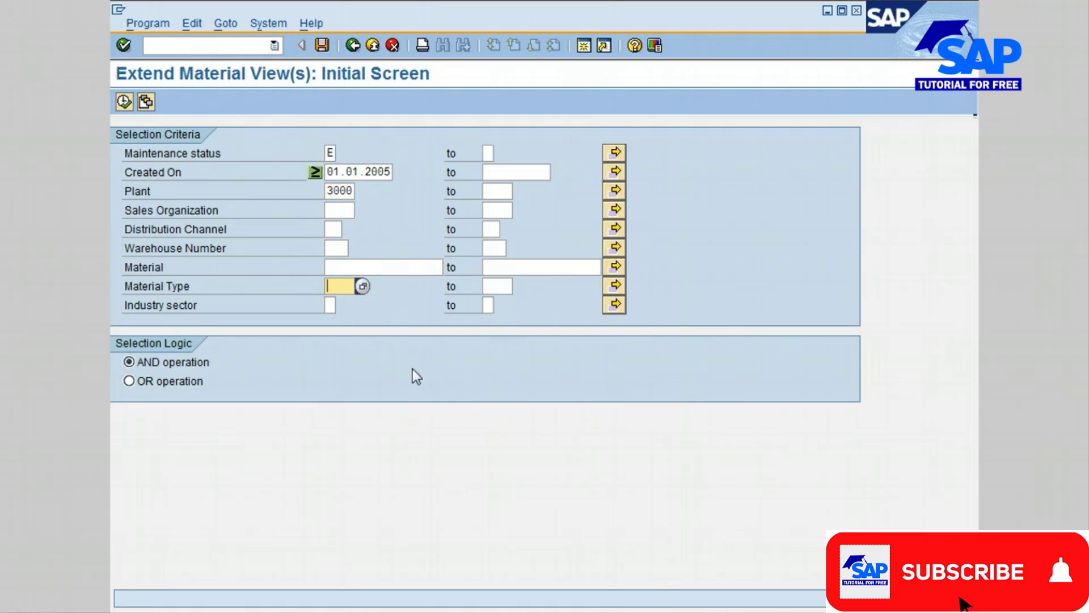
click(363, 287)
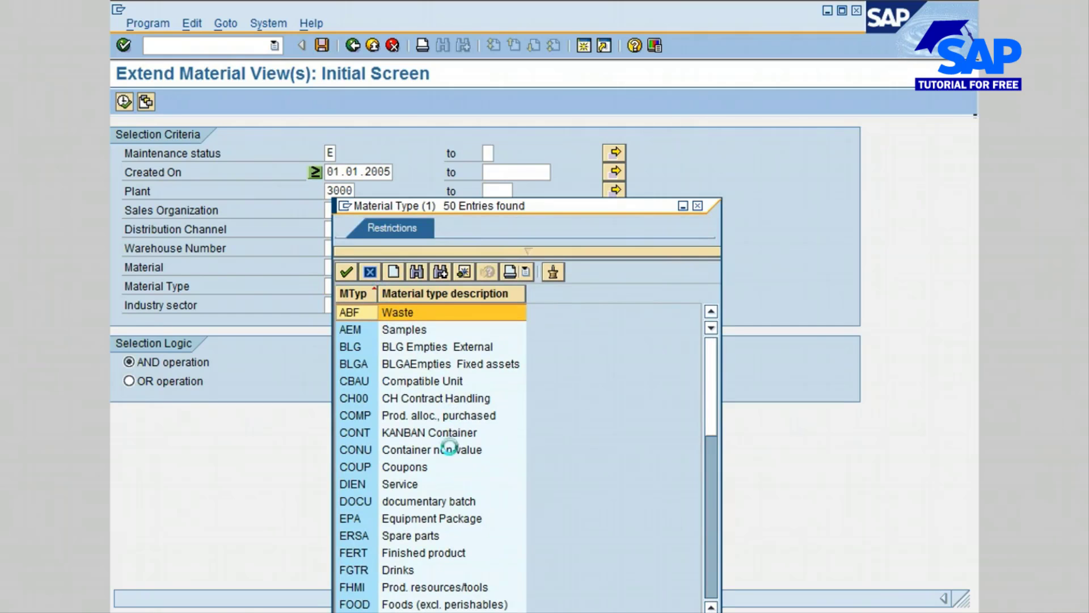
click(710, 532)
click(428, 314)
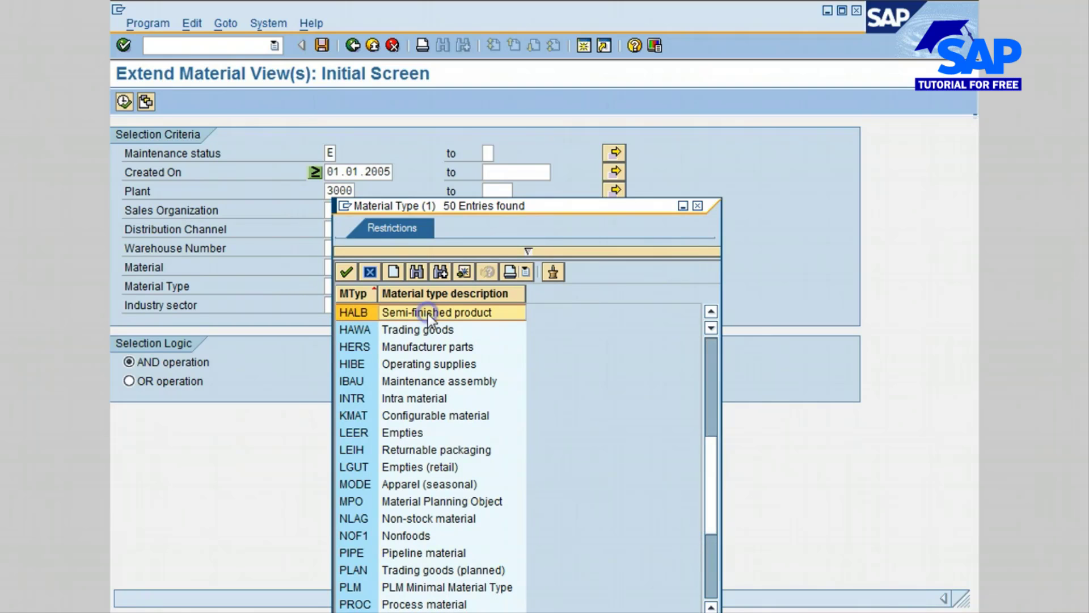
double_click(363, 313)
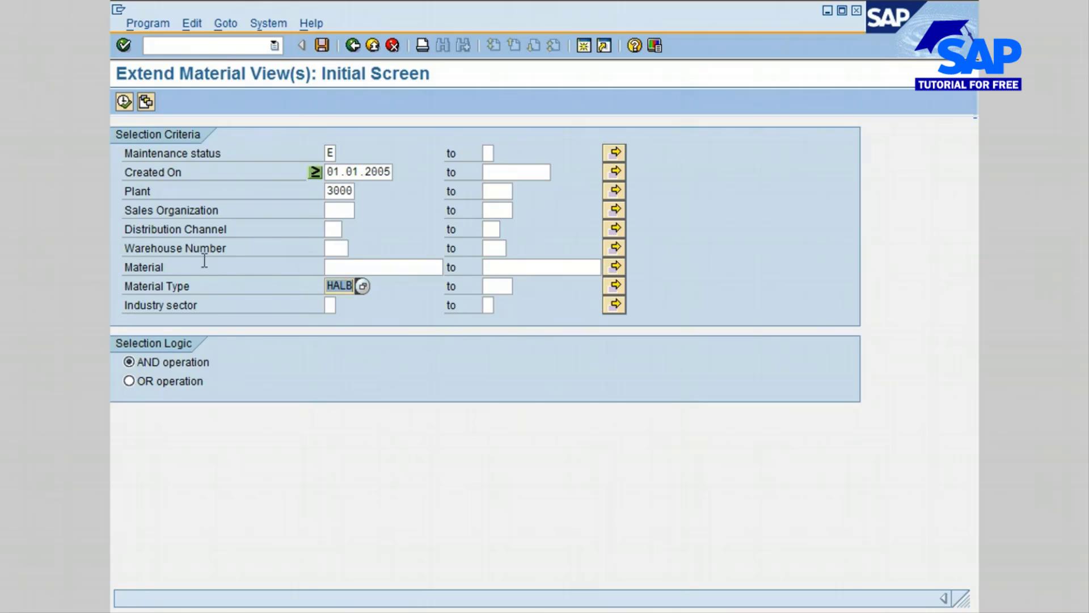
click(124, 102)
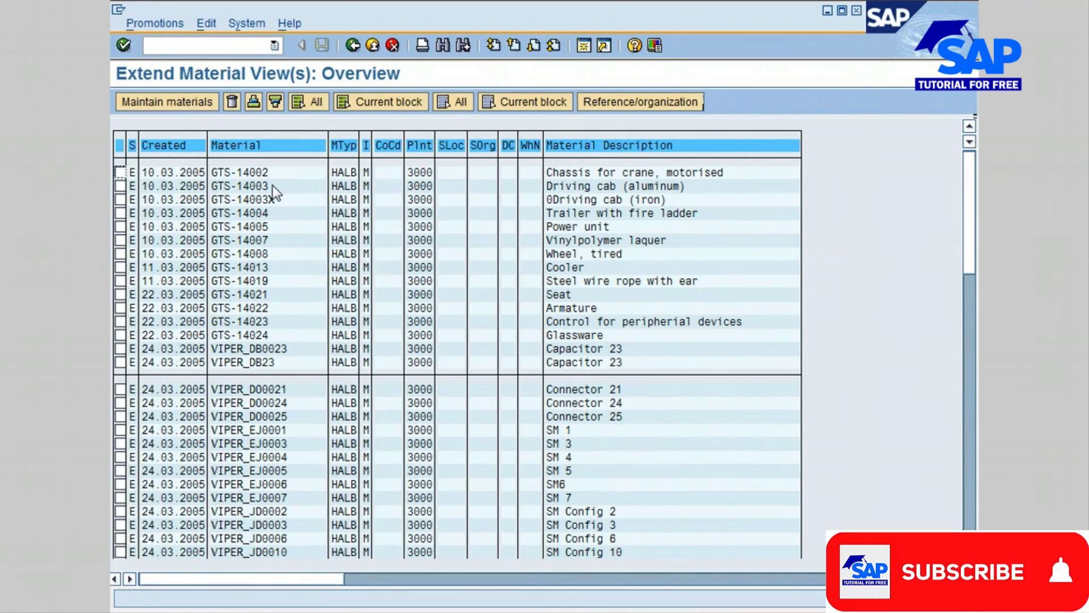
click(119, 213)
click(120, 267)
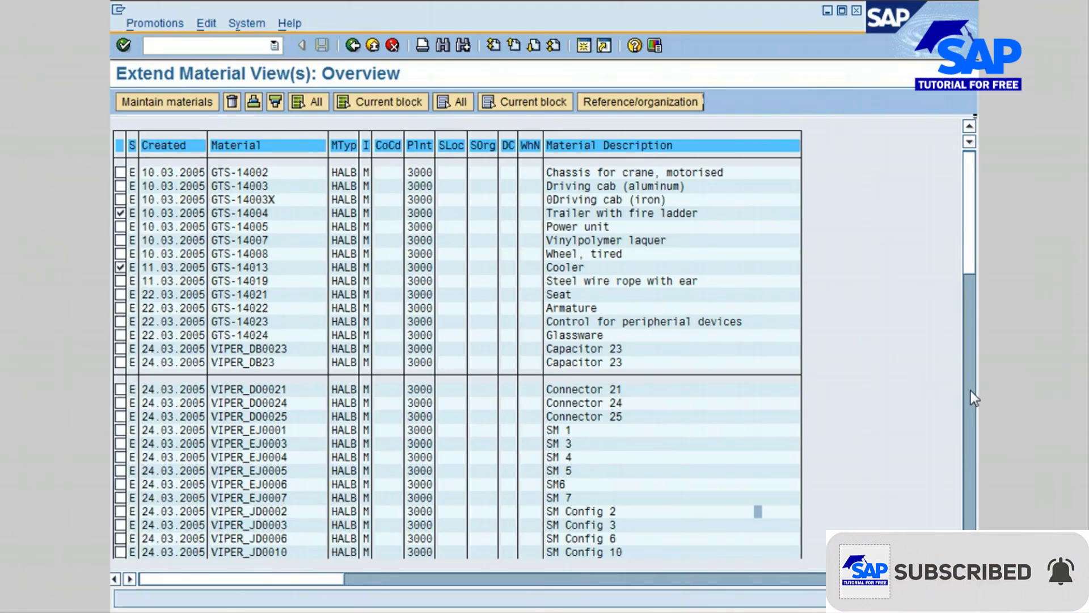
click(971, 390)
click(967, 186)
click(968, 370)
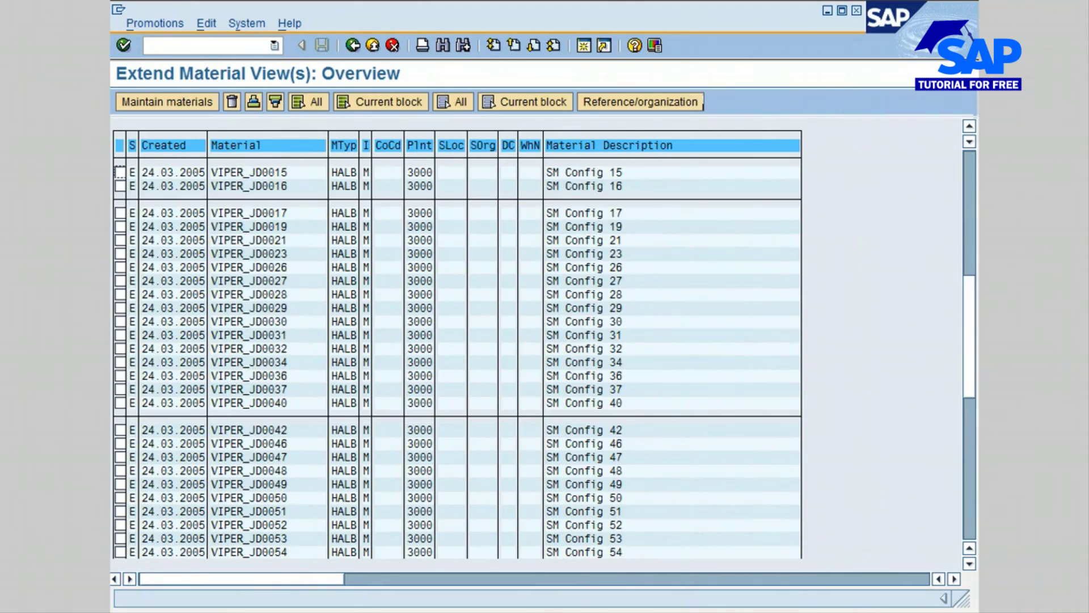
click(971, 505)
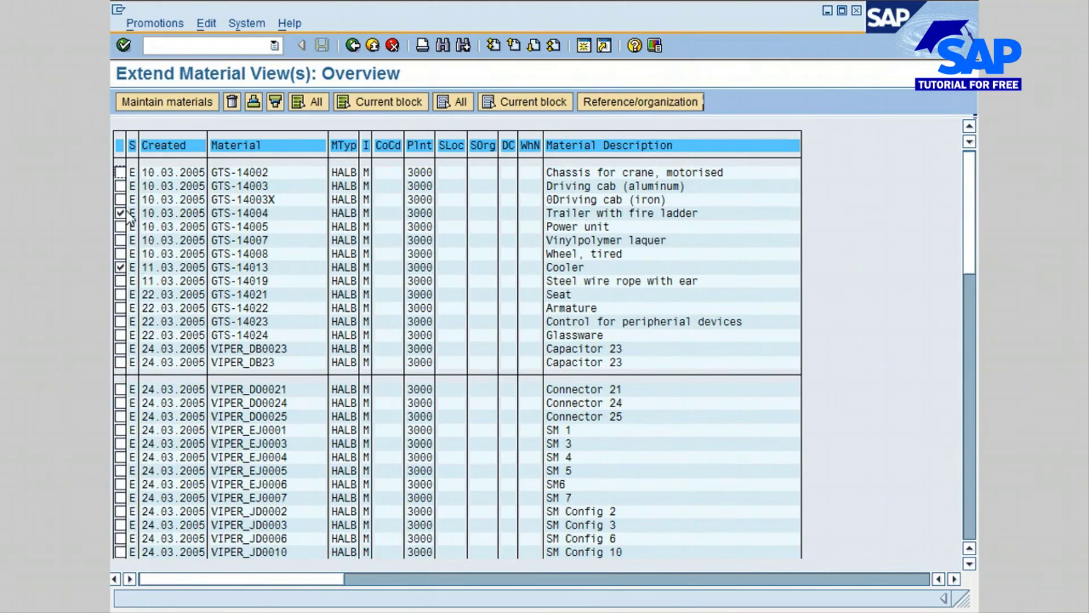
click(120, 214)
click(120, 267)
Select materials GTS-14005 and GTS-14019 in the overview and open them for maintenance
click(121, 226)
click(119, 281)
click(155, 104)
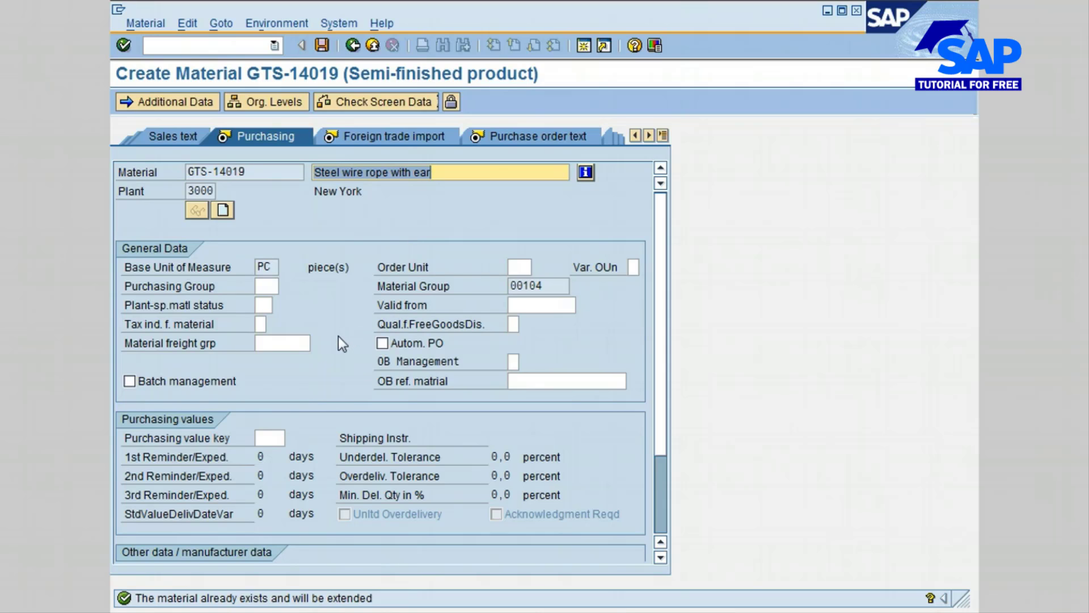
click(335, 383)
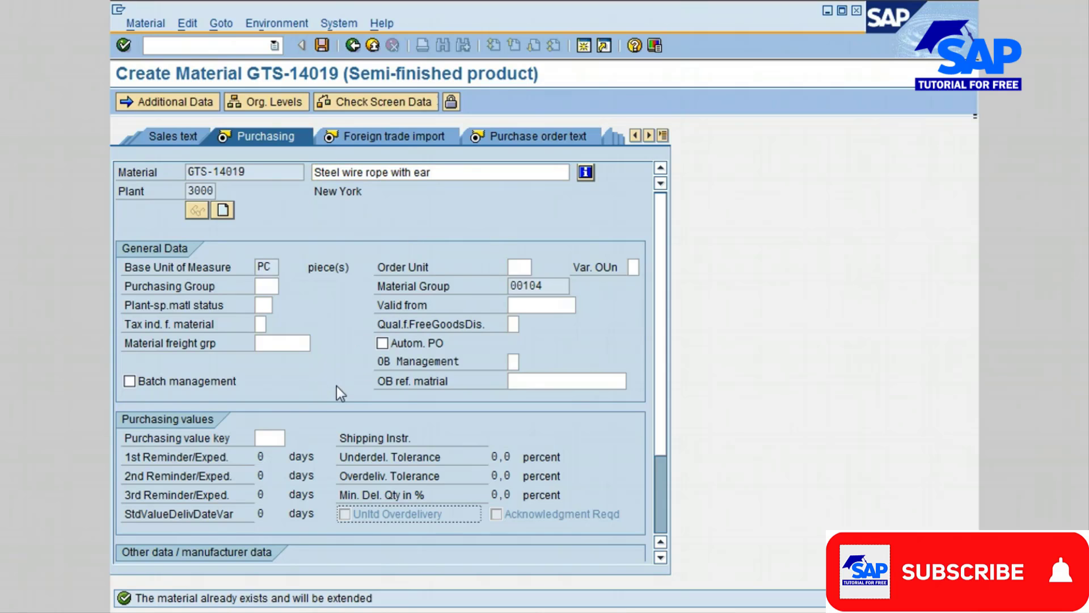